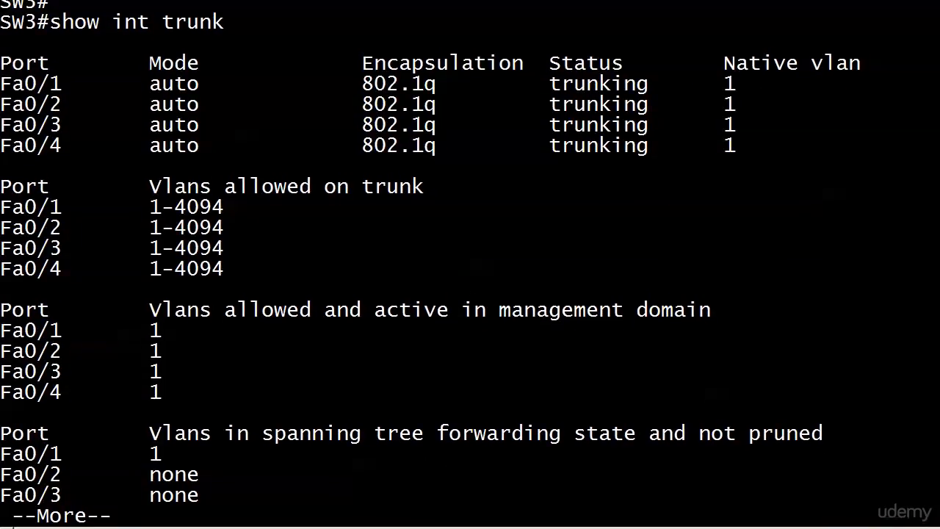
Resume session 5 to SW2 and check its trunk status with 'show int trunk'.
key(space)
text(5)
key(Return)
key(Return)
key(Return)
text(sh)
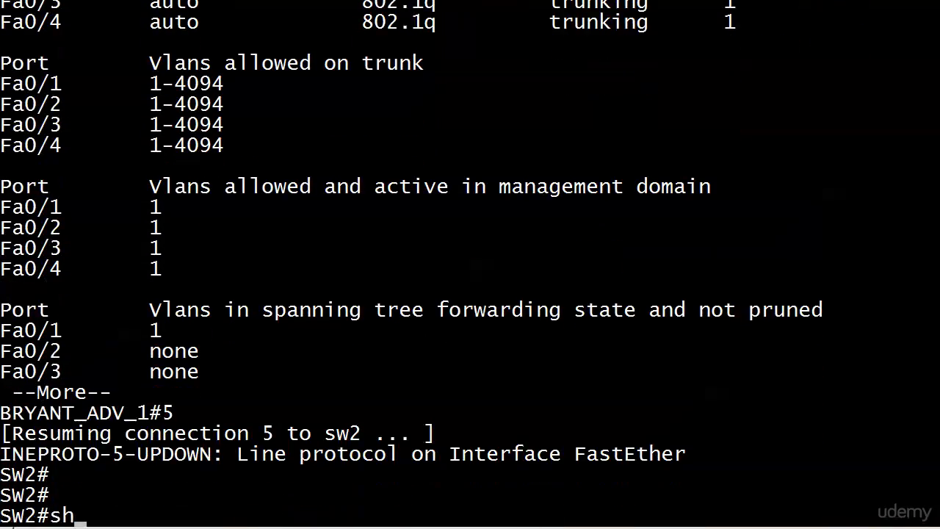
text(ow int trunk)
key(Return)
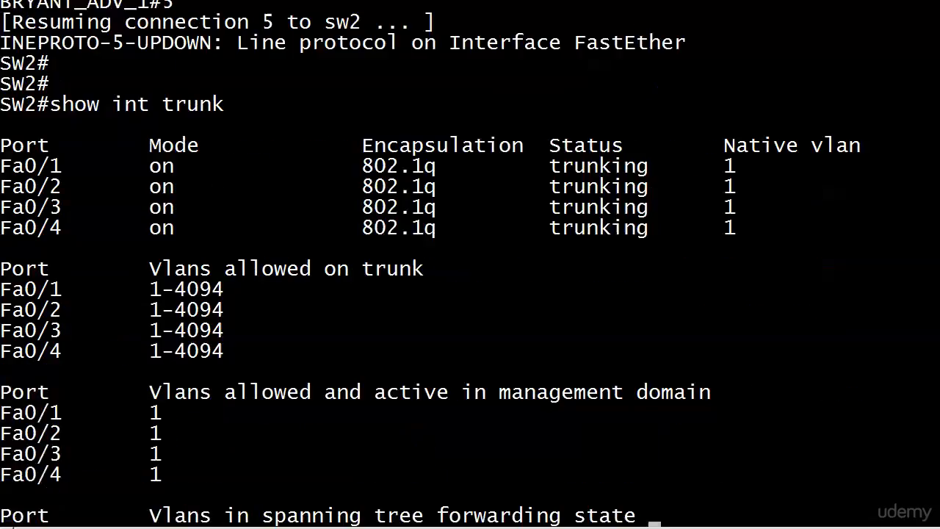
key(Return)
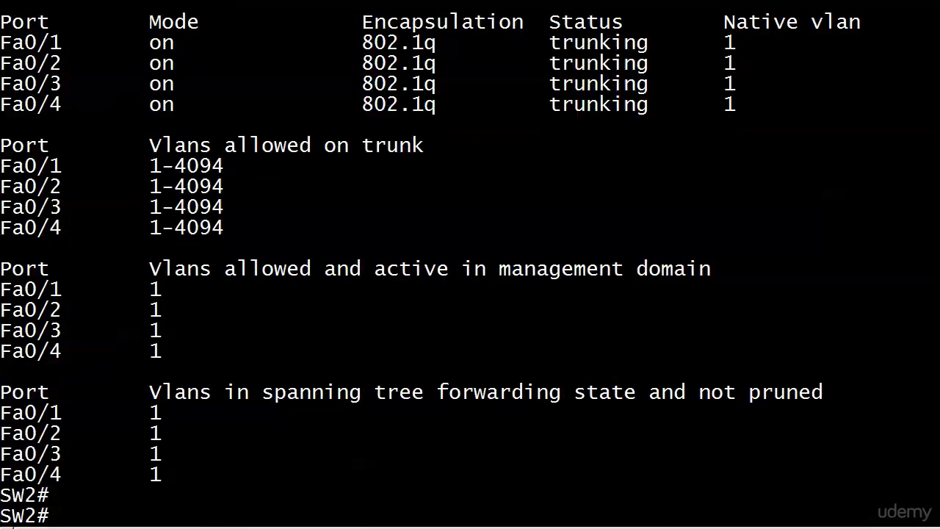
key(Return)
text(conf t)
Bundle Fa0/1–3 on SW2 into Port-channel 2 with 'channel-group 2 mode on'.
key(Return)
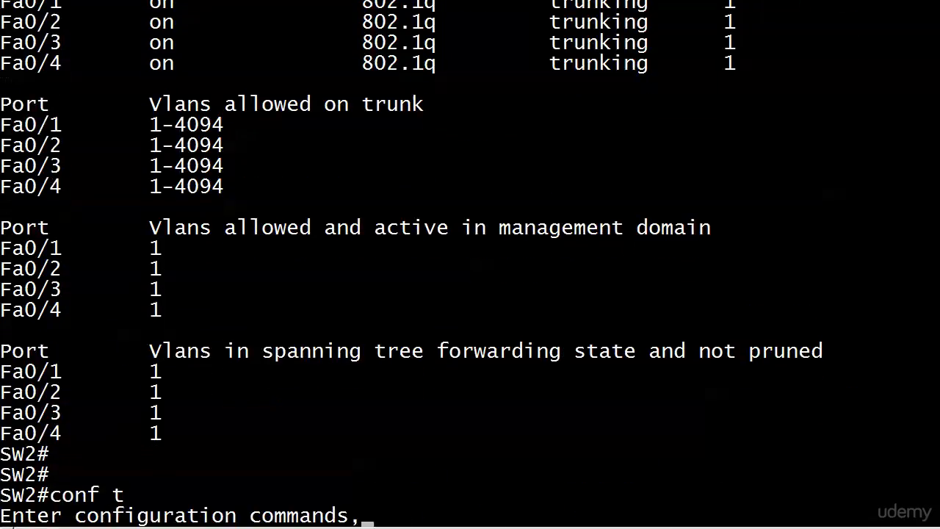
text(int range fast 0/1 - 3)
key(Return)
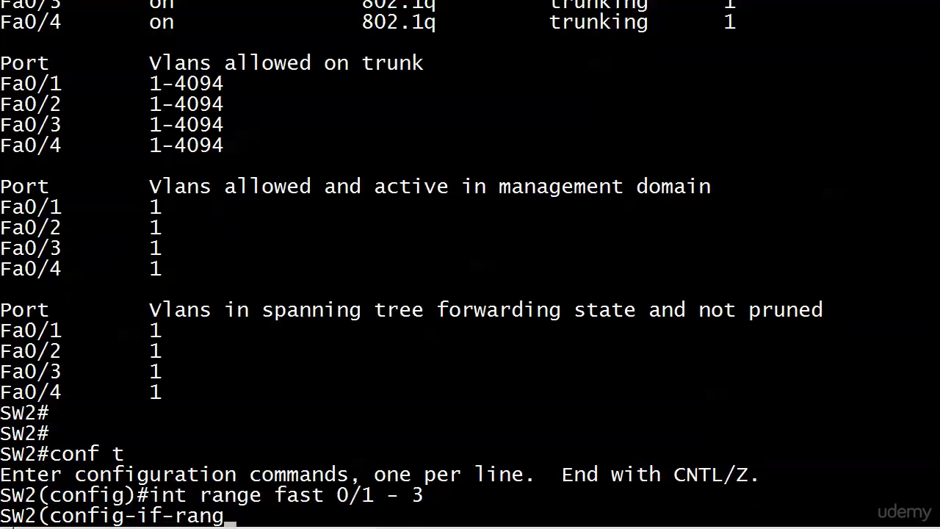
text(channel-grou)
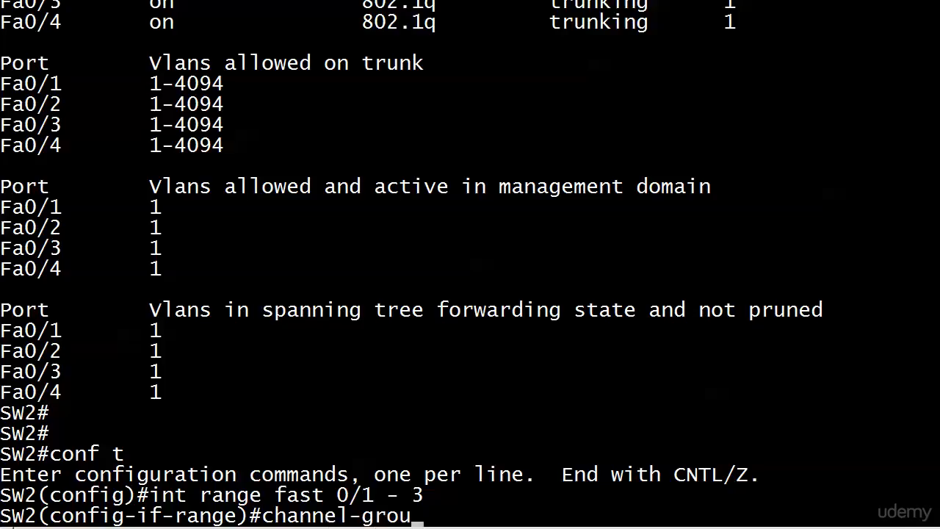
text(p ?)
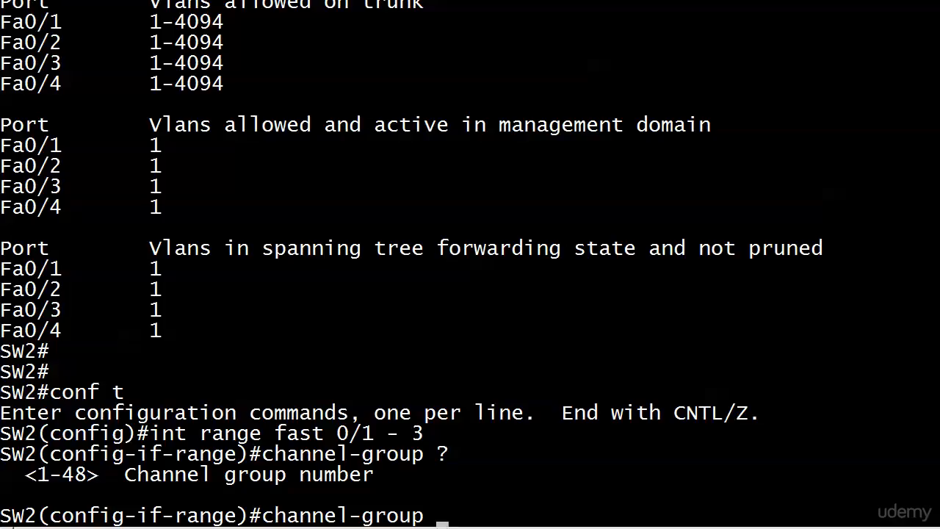
text(2)
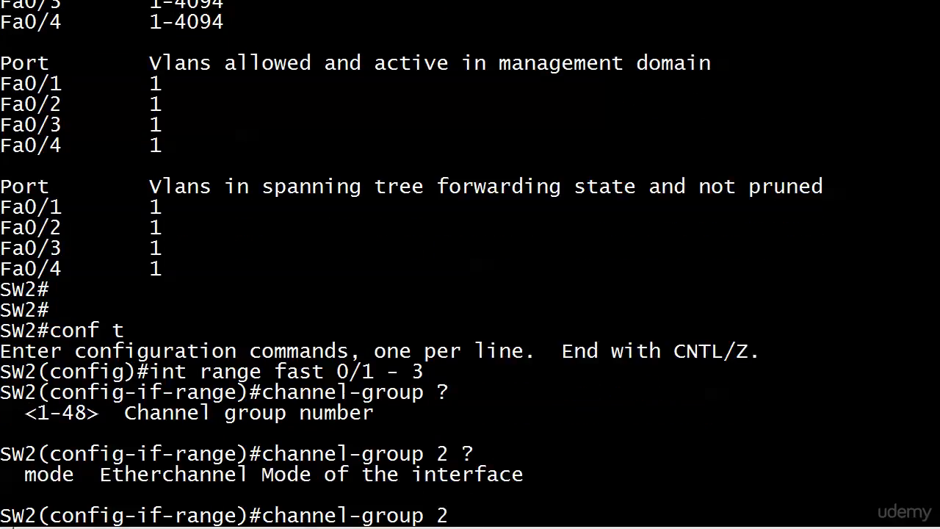
text( ?mode ?)
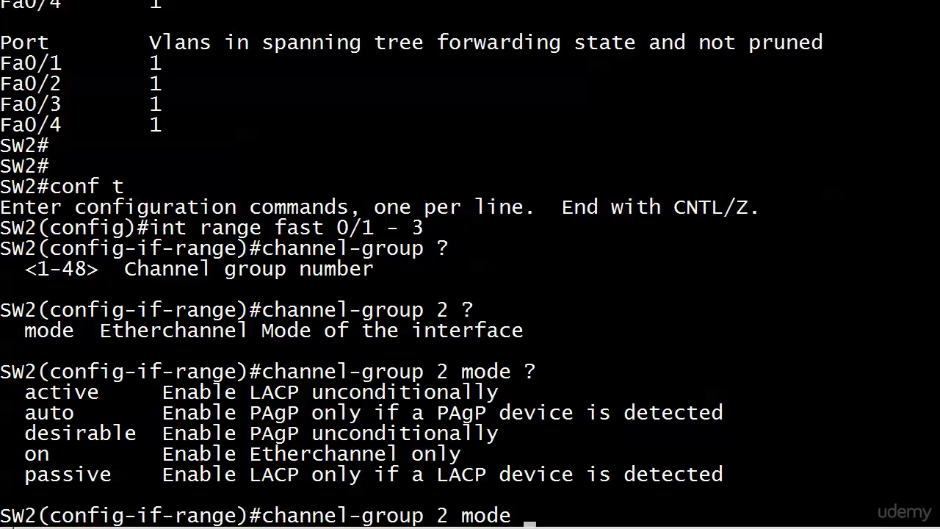
text(on)
key(Return)
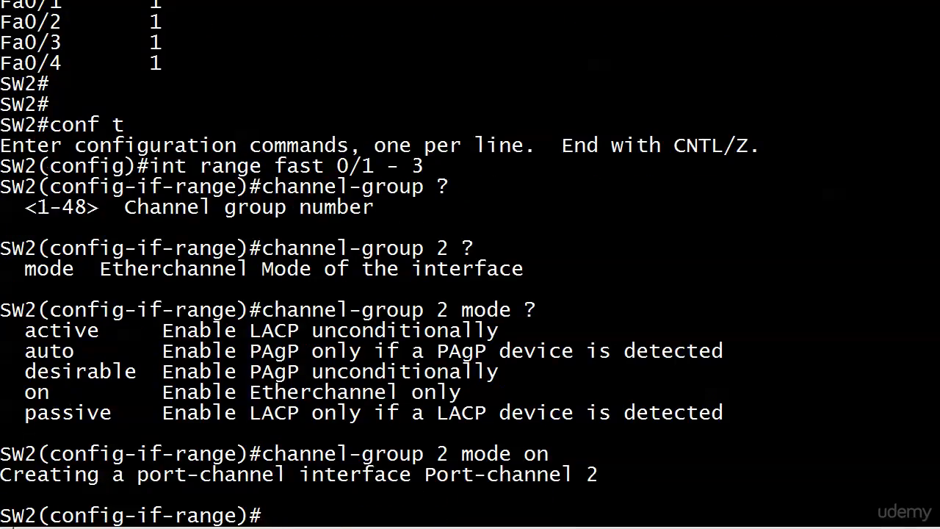
Suspend the SW2 session and resume session 6 to SW3.
key(ctrl+shift+6)
text(x6)
key(Return)
key(Return)
key(Return)
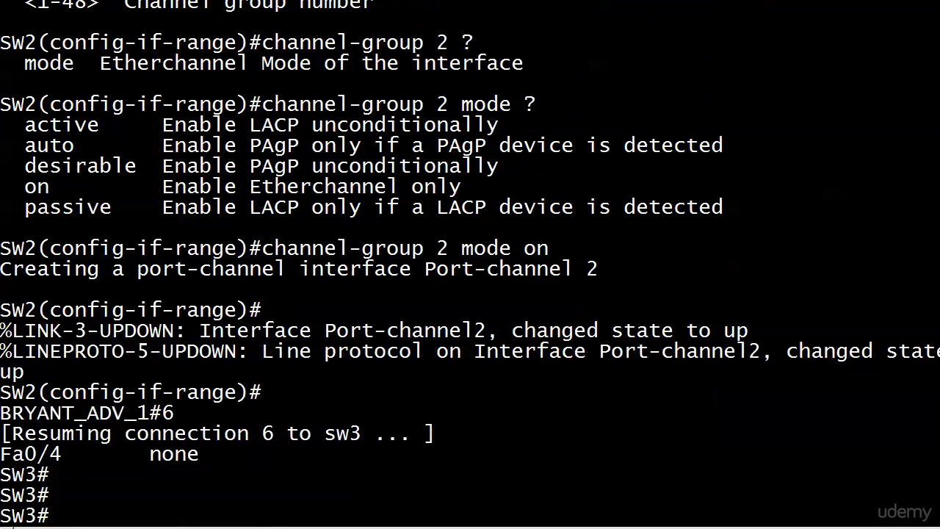
text(conf t)
key(Return)
text(int rf)
Bundle Fa0/1–3 on SW3 into Port-channel 3 with mode on, then leave configuration mode.
key(BackSpace)
key(BackSpace)
text(fast 0/1)
key(BackSpace)
key(BackSpace)
key(BackSpace)
key(BackSpace)
key(BackSpace)
key(BackSpace)
key(BackSpace)
text(range fast 0/1 - 3)
key(Return)
text(channel-group )
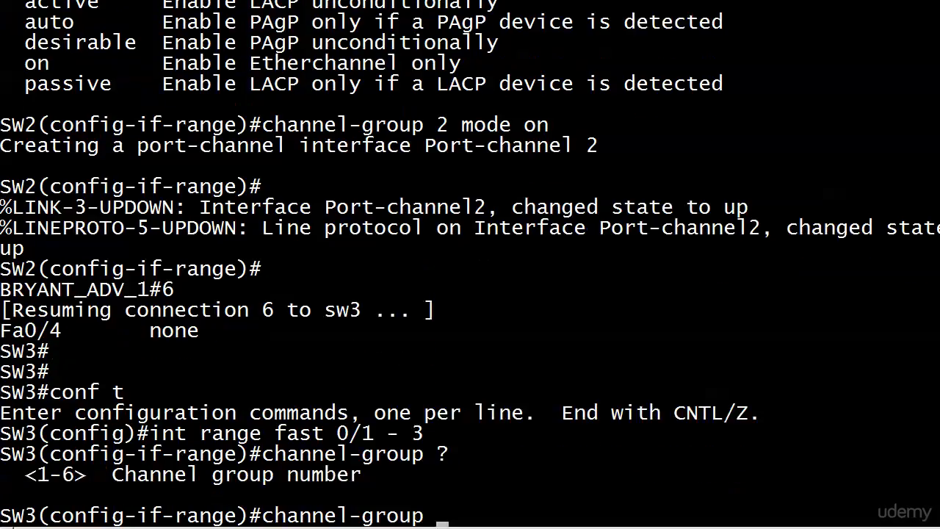
text(?3 )
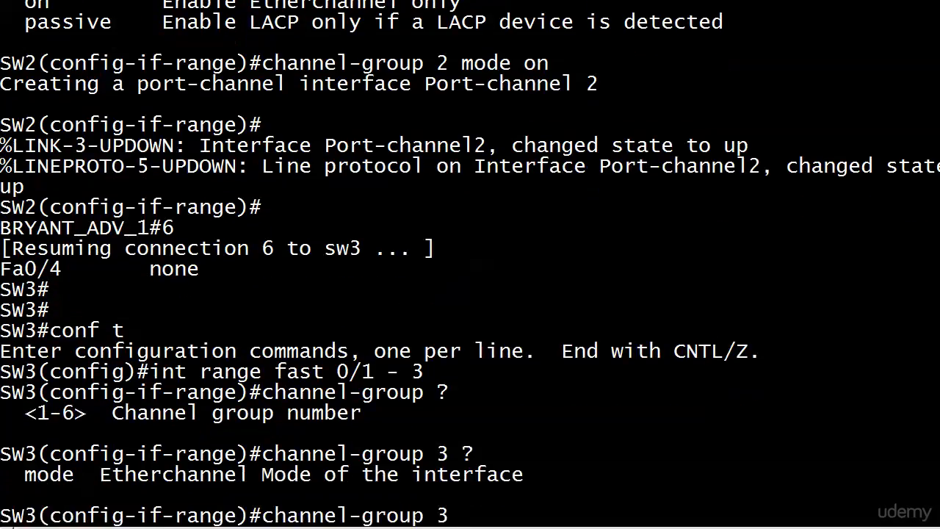
text(?md)
key(BackSpace)
text(ode ?)
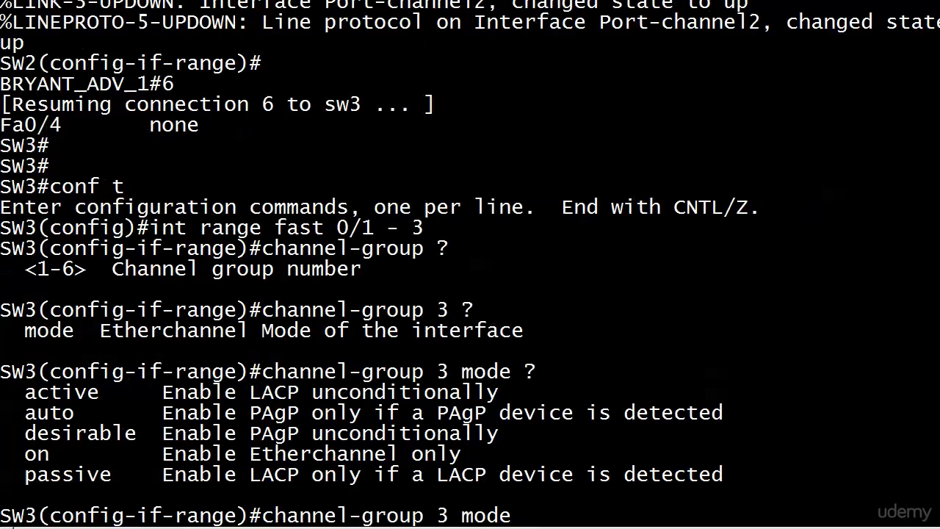
text(on)
key(Return)
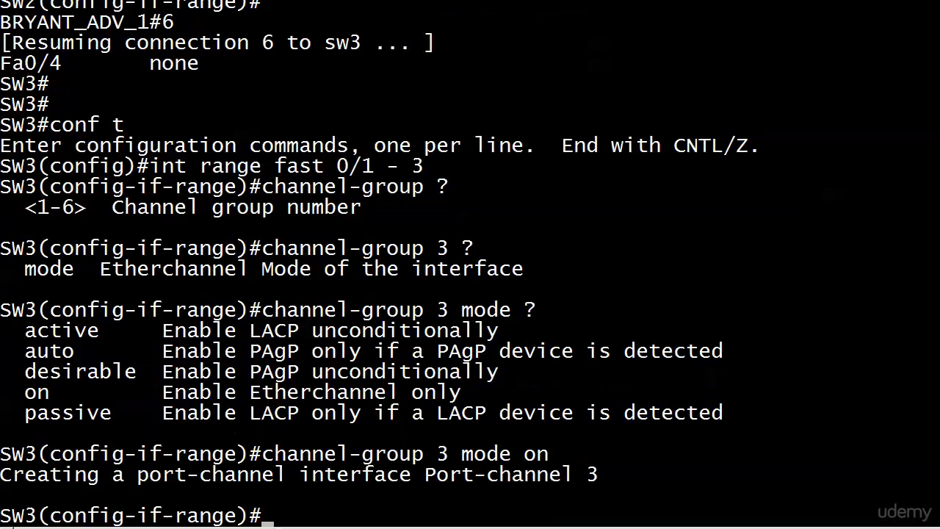
key(ctrl+z)
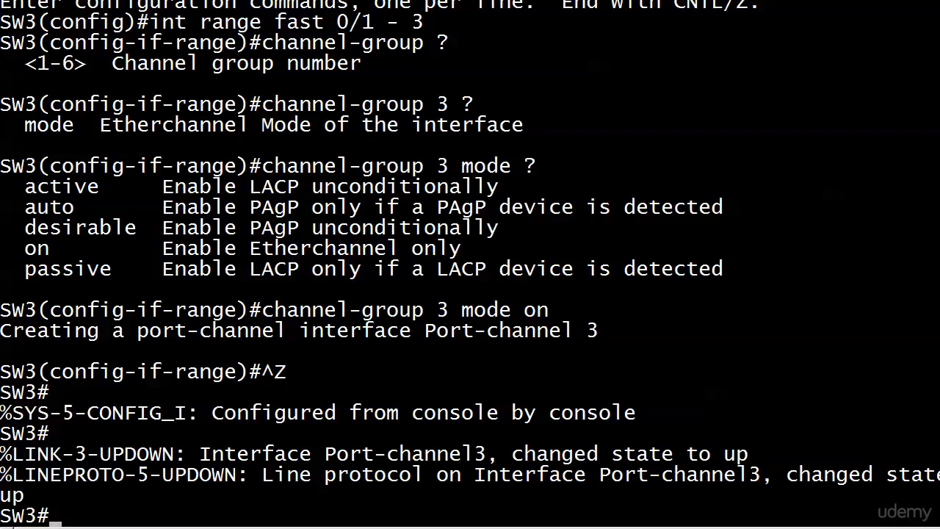
text(show int f)
Display 'show int port-channel 3' and highlight the up/up status and EtherChannel hardware lines.
key(BackSpace)
text(port-channel 3)
key(Return)
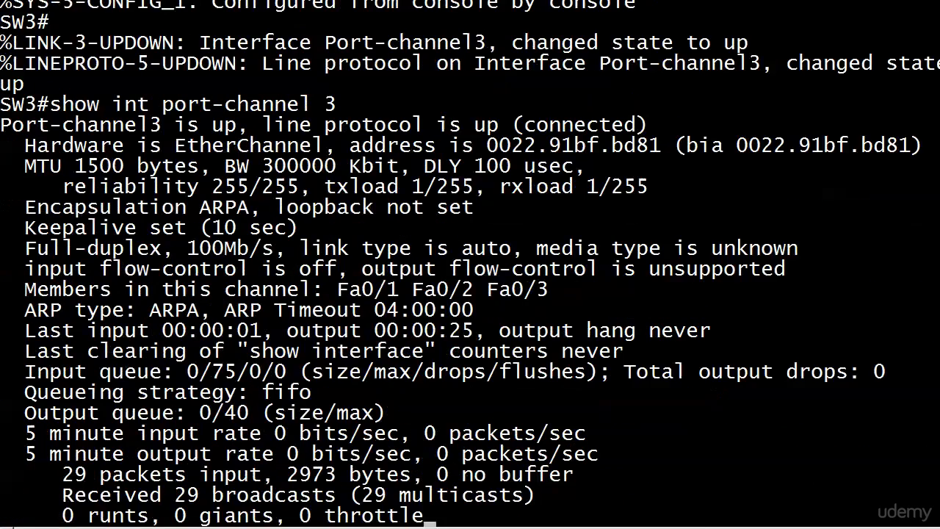
right_click(76, 90)
key(Escape)
drag(1, 42, 523, 43)
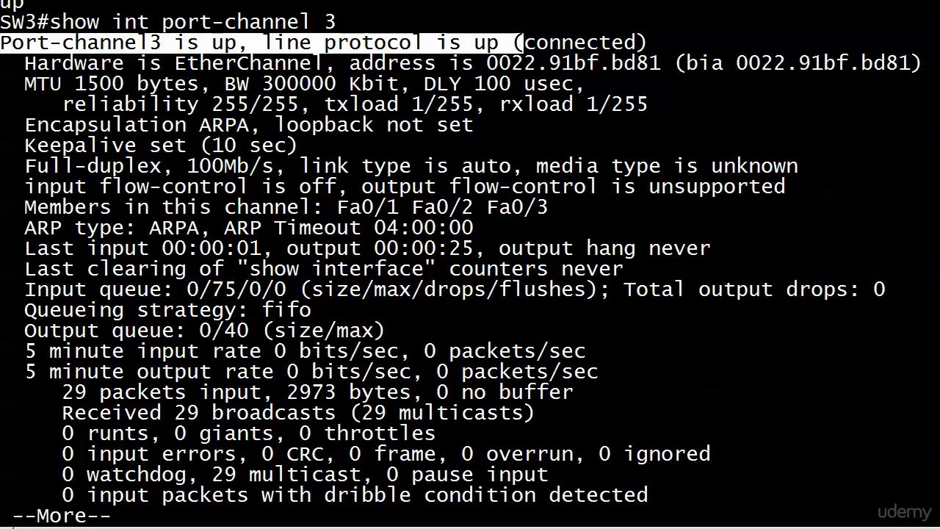
drag(25, 63, 349, 63)
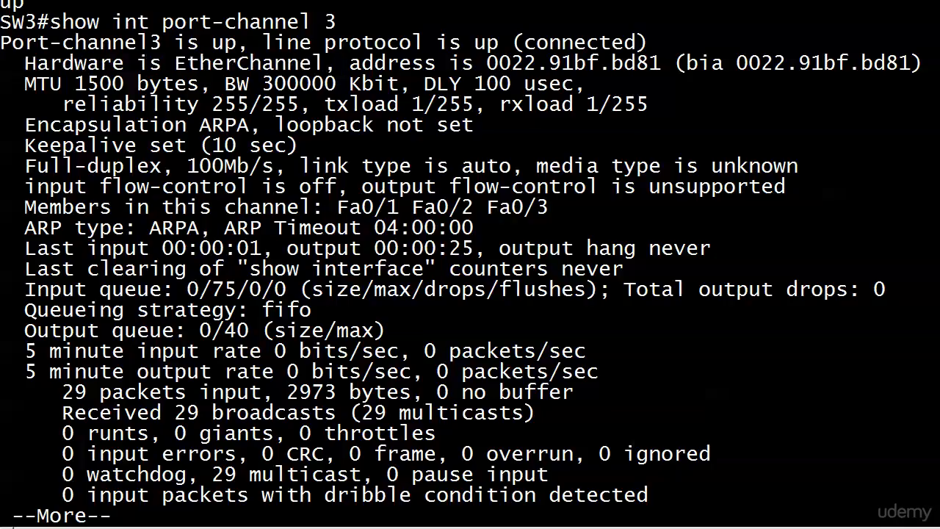
text(14)
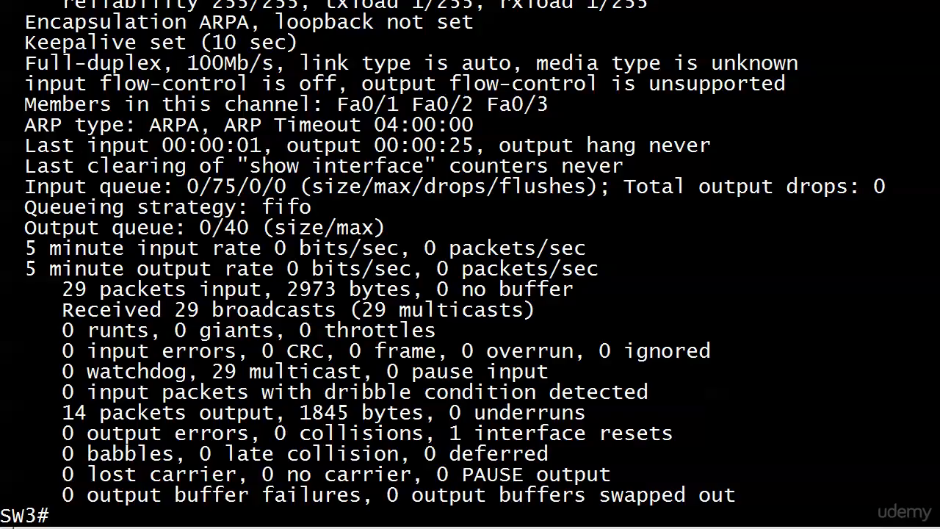
text(show int trunk)
Check SW3's trunks and VLAN 1 spanning tree: Po3 root forwarding, Fa0/4 blocking.
key(Return)
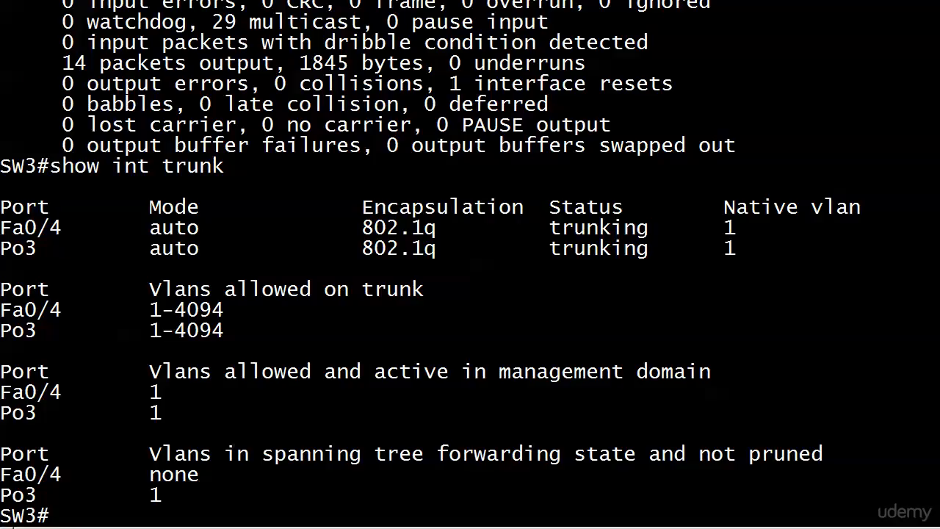
key(Return)
key(Return)
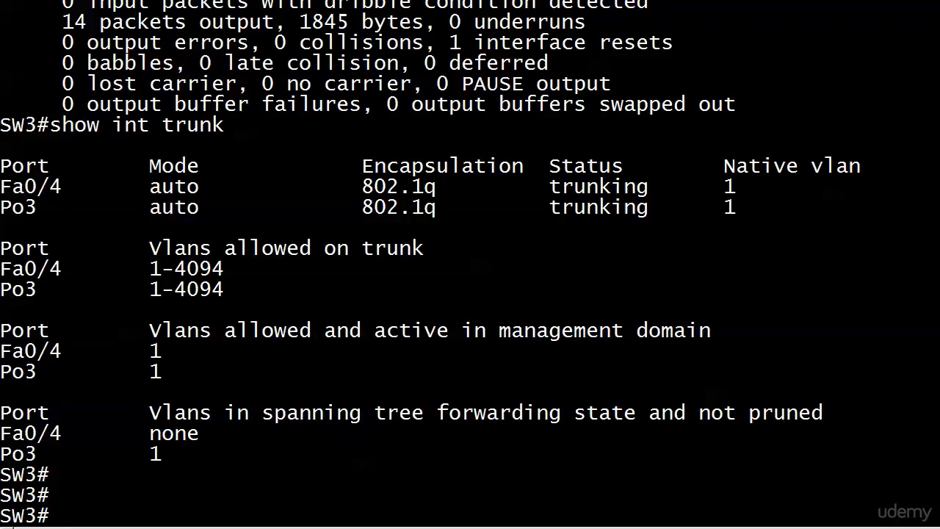
text(show spanning vlan 1)
key(Return)
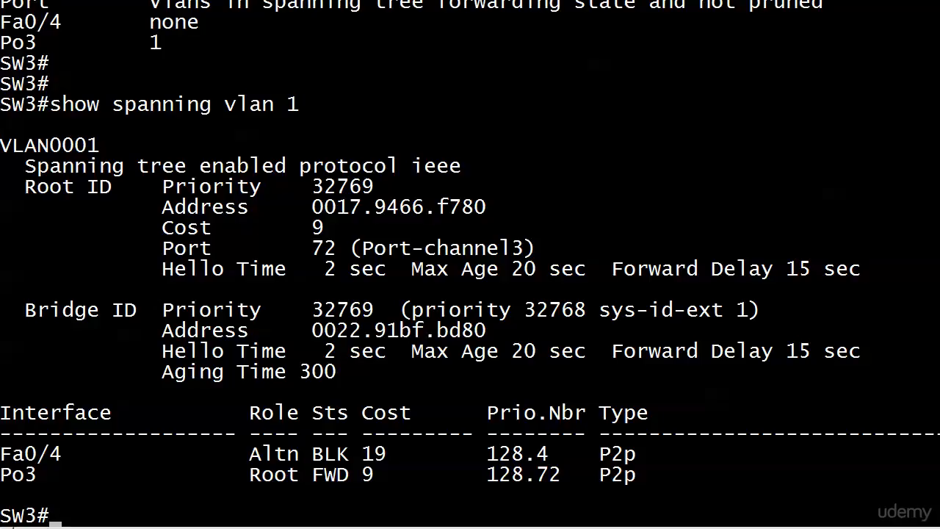
Switch to SW2 and show VLAN 1 spanning tree: SW2 root, Fa0/4 and Po2 forwarding.
key(ctrl+shift+6)
text(x)
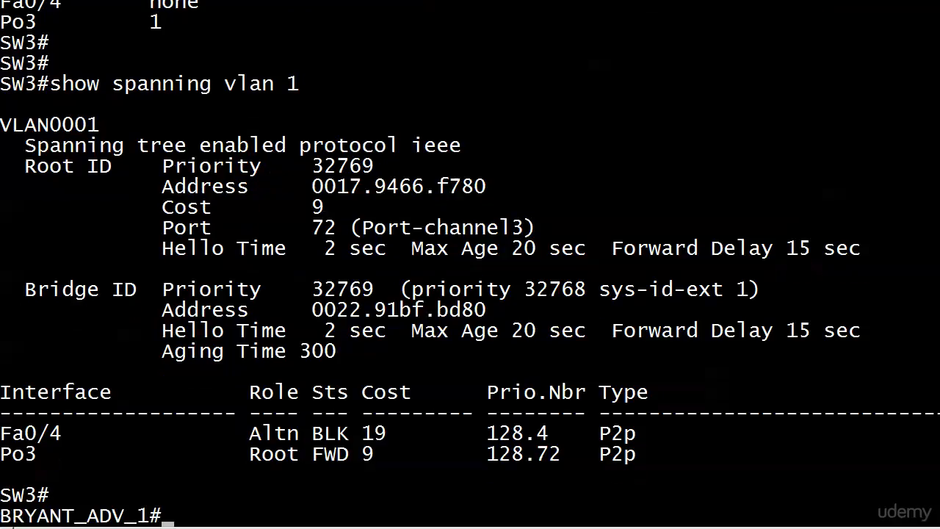
text(5)
key(Return)
key(Return)
key(ctrl+z)
key(Return)
text(show int)
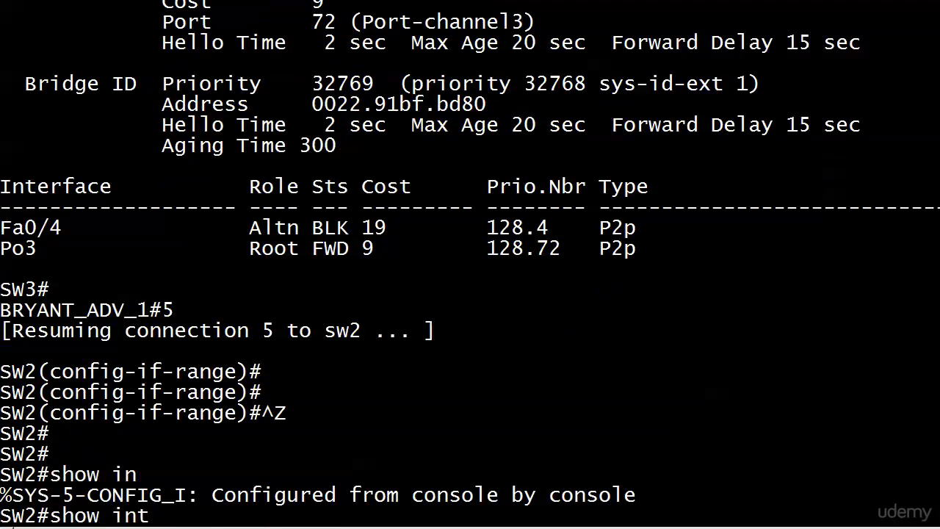
key(BackSpace)
key(BackSpace)
key(BackSpace)
text(spanning vlan 1)
key(Return)
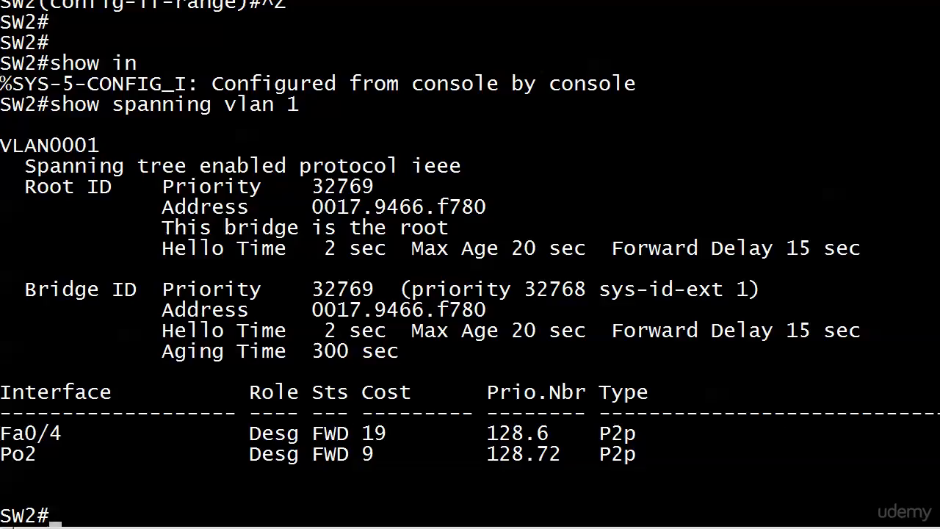
Shut down FastEthernet0/1 on SW2 and exit configuration mode.
key(Return)
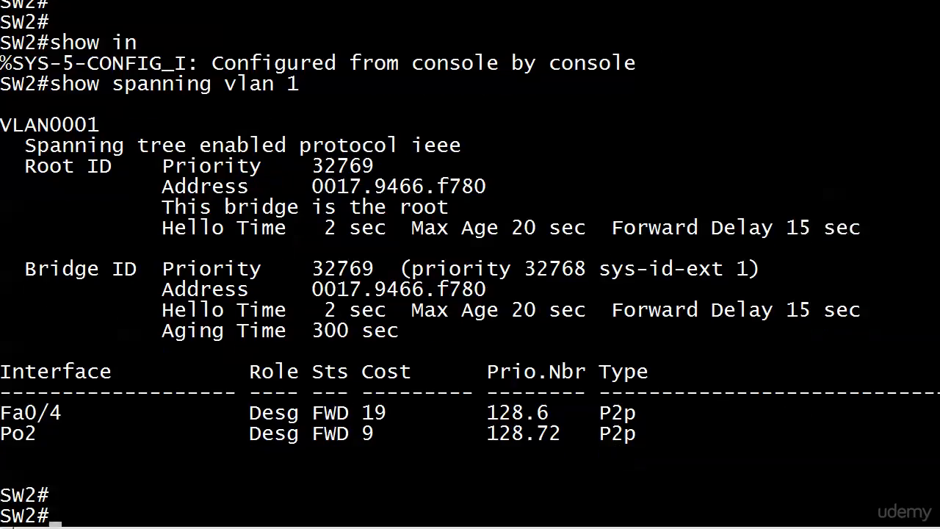
text(conf t)
key(Return)
text(int fast 0/1)
key(Return)
text(shut)
key(Return)
key(ctrl+z)
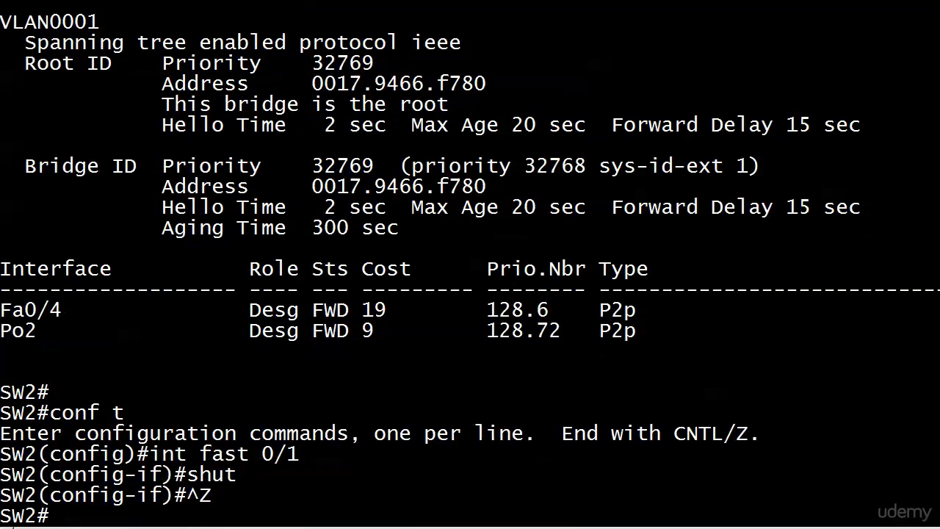
key(Return)
key(Return)
text(show spanning vlan 1)
key(Return)
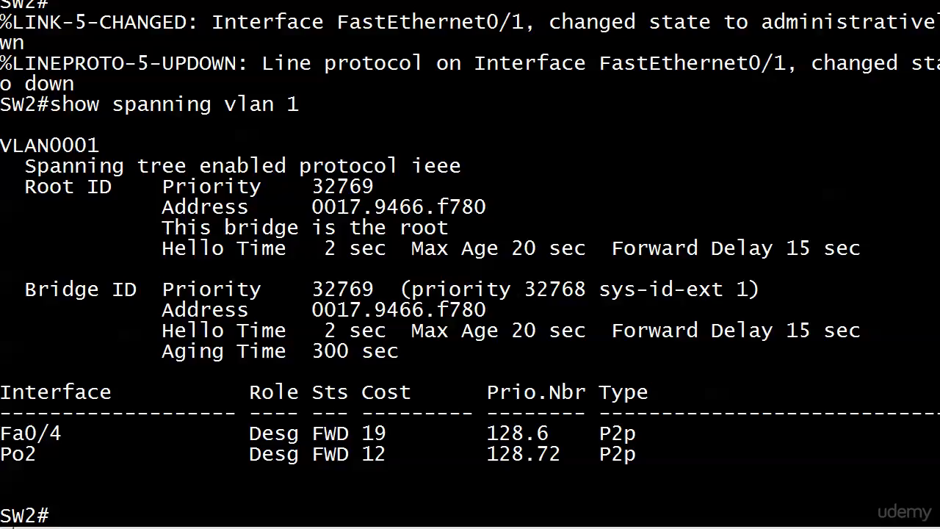
text(conf t)
Re-enable FastEthernet0/1 on SW2 with 'no shut' and exit configuration mode.
key(Return)
text(int fast 0/1)
key(Return)
text(no shut)
key(Return)
key(ctrl+z)
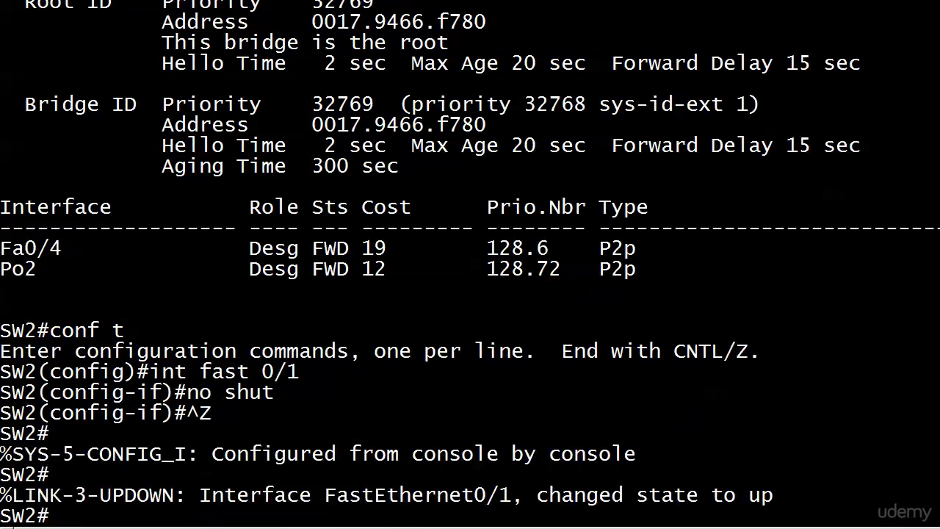
text(show pan)
Confirm Po2's cost is back to 9 in VLAN 1 spanning tree, then switch to the SW3 session.
key(BackSpace)
key(BackSpace)
text(a)
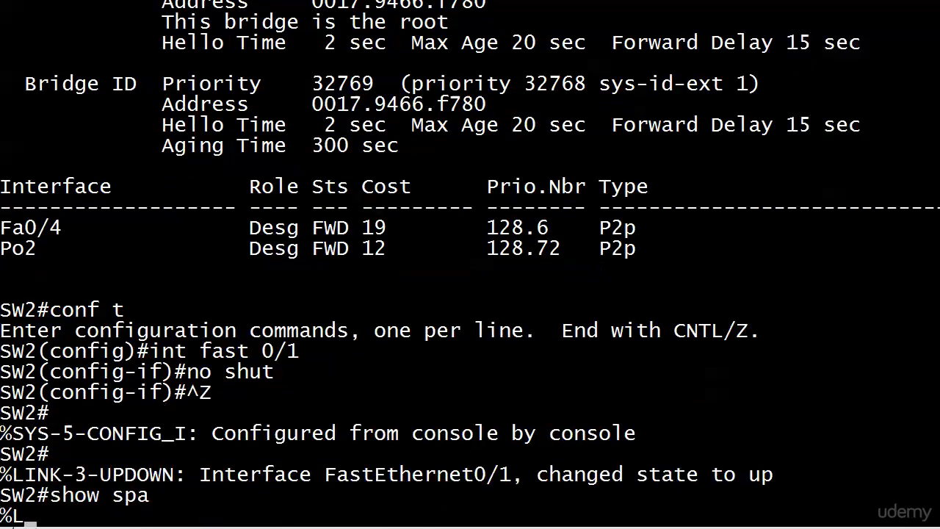
text(nning vlan 1)
key(Return)
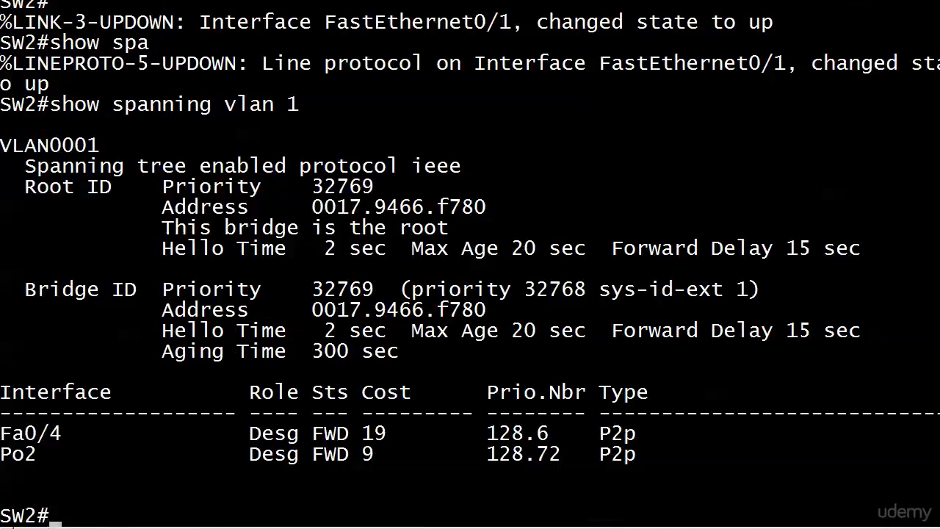
key(ctrl+shift+6)
text(x6)
key(Return)
key(Return)
key(Return)
text(show spanning vlan 1)
key(Return)
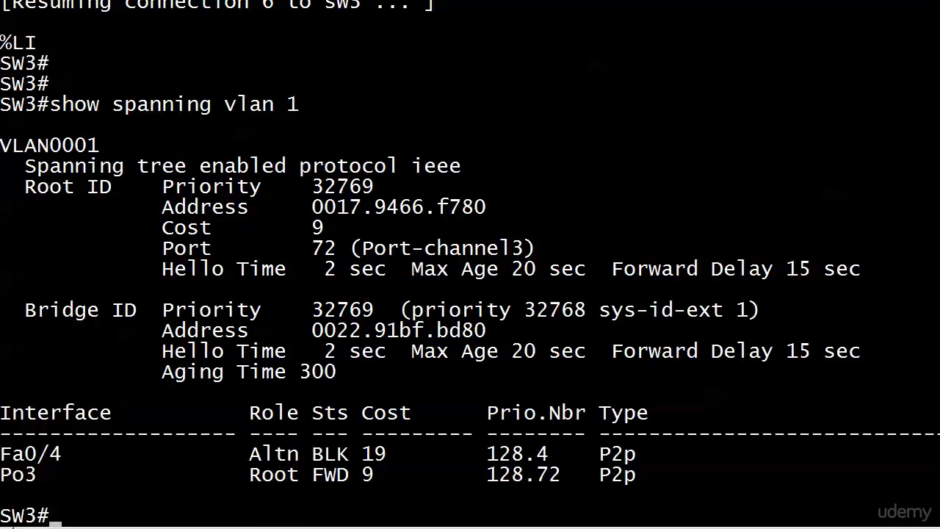
text(conf t)
Shut down FastEthernet0/1 on SW3 and confirm Po3's spanning-tree cost rises to 12.
key(Return)
text(int fast 0/1)
key(Return)
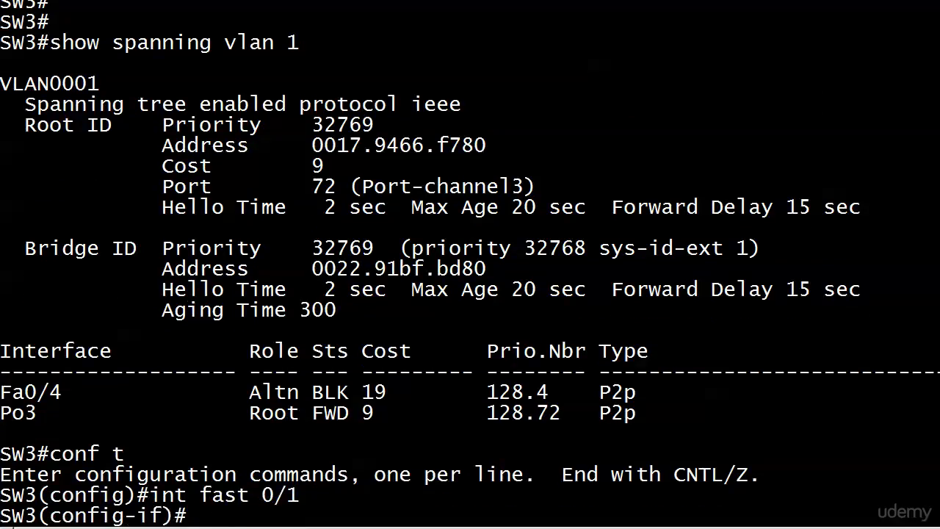
text(shut)
key(Return)
key(ctrl+z)
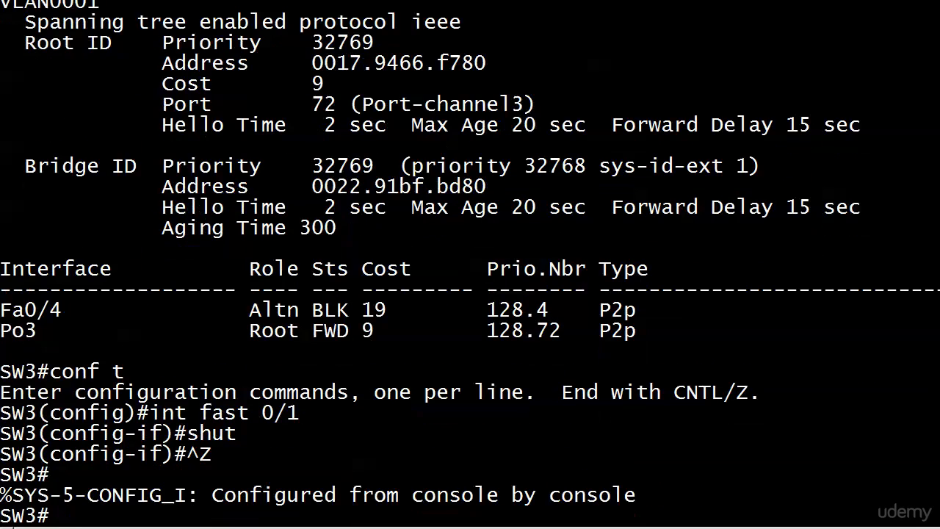
text(show spanning vlan 1)
key(Return)
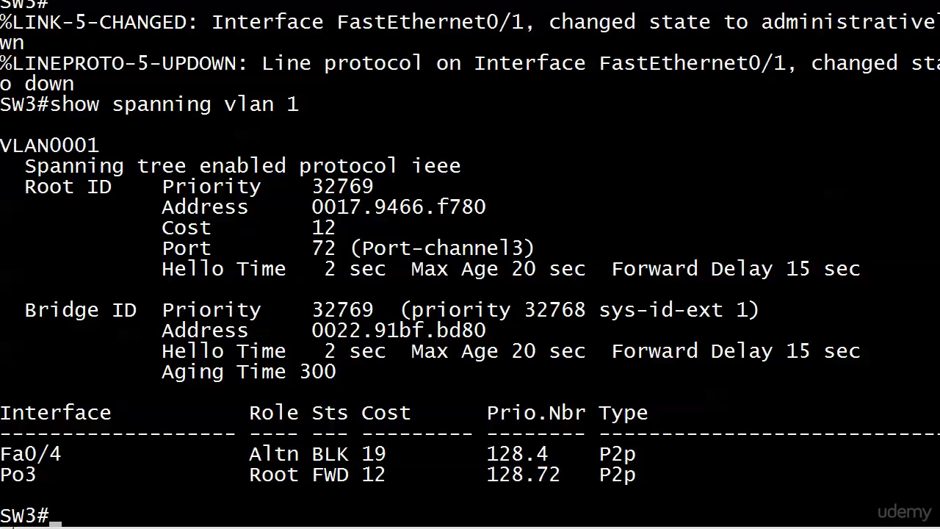
text(conf t)
Re-enable FastEthernet0/1 on SW3 with 'no shut' and exit configuration mode.
key(Return)
text(int f)
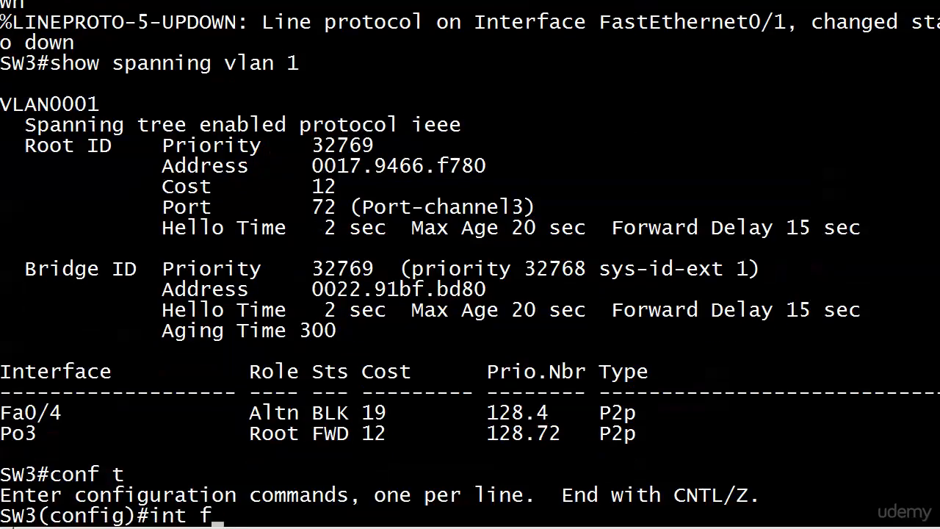
text(ast 0/1)
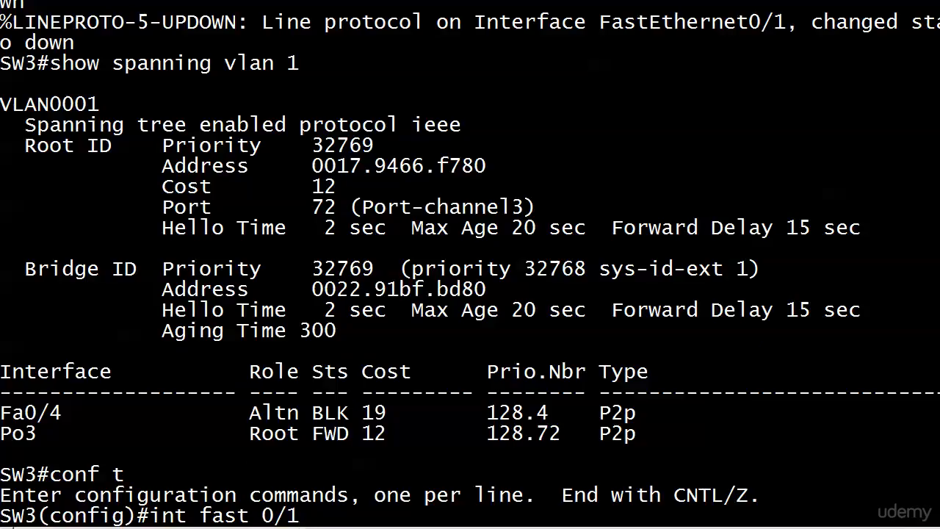
key(Return)
text(no shut)
key(Return)
key(ctrl+z)
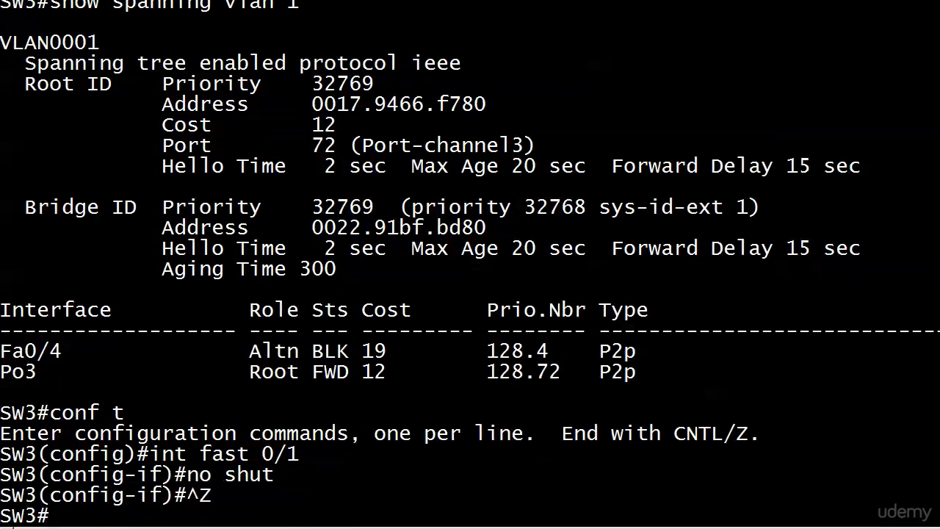
key(Return)
key(Return)
key(Return)
key(Return)
key(Return)
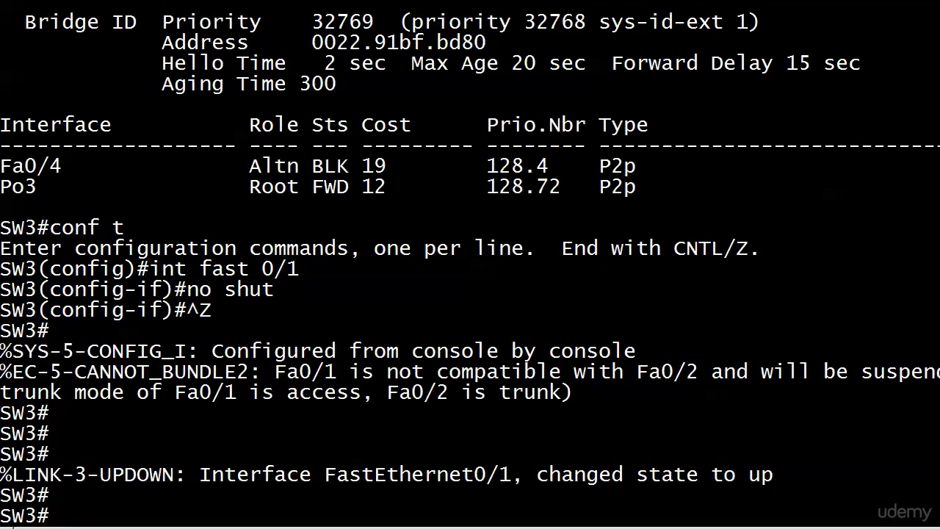
text(show spa)
Confirm Po3's VLAN 1 spanning-tree cost is back to 9 with Fa0/4 blocking.
key(BackSpace)
key(ctrl+u)
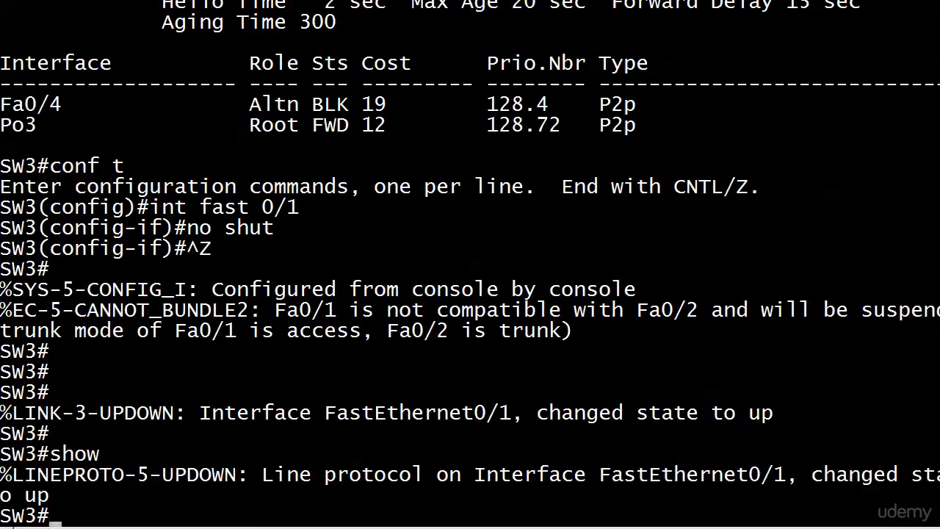
text(show spanning vlan 1)
key(Return)
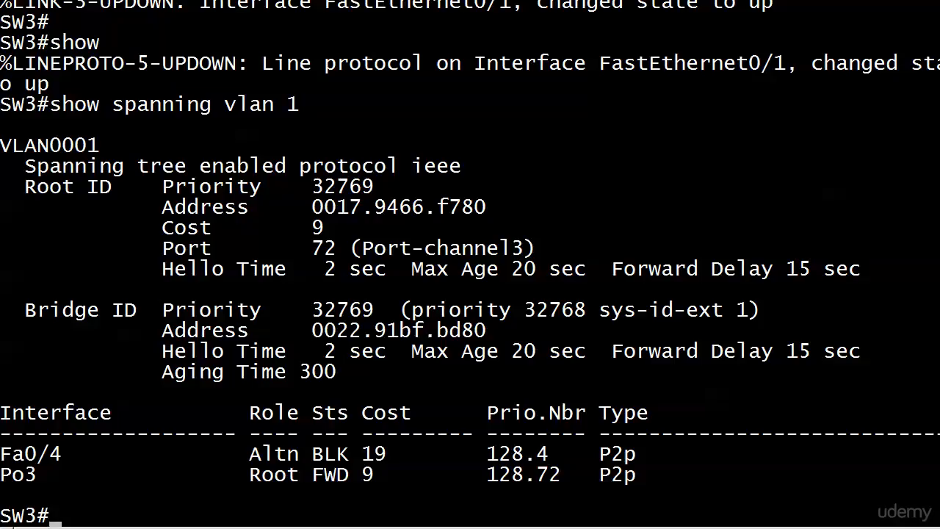
scroll(470, 264, up, 5)
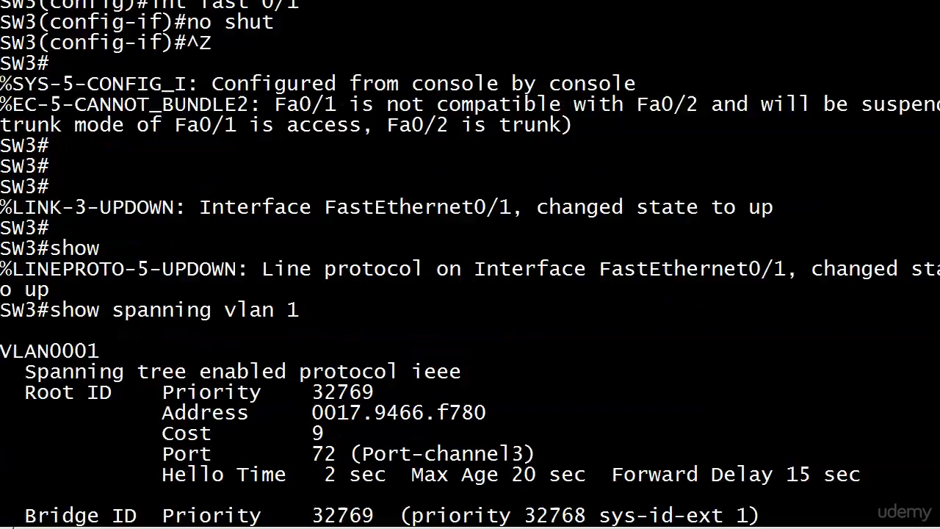
scroll(470, 264, up, 2)
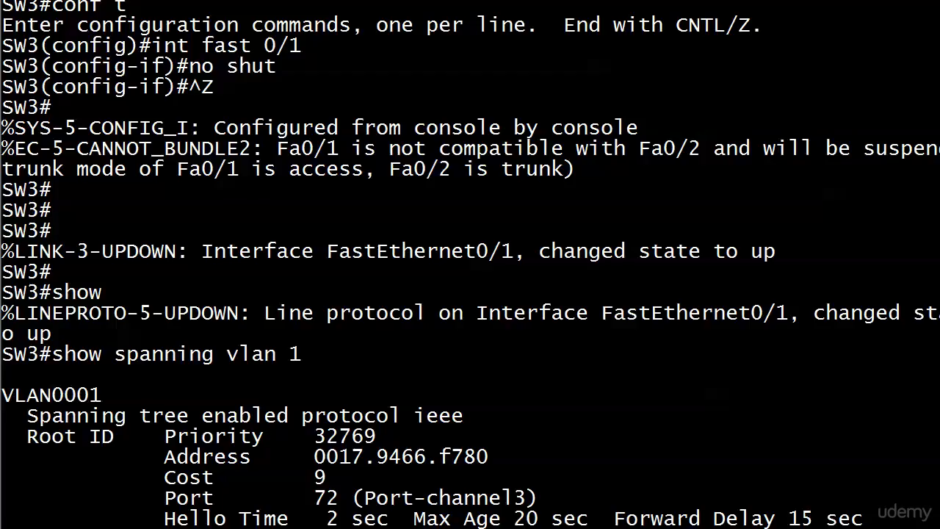
key(Return)
key(Return)
key(Return)
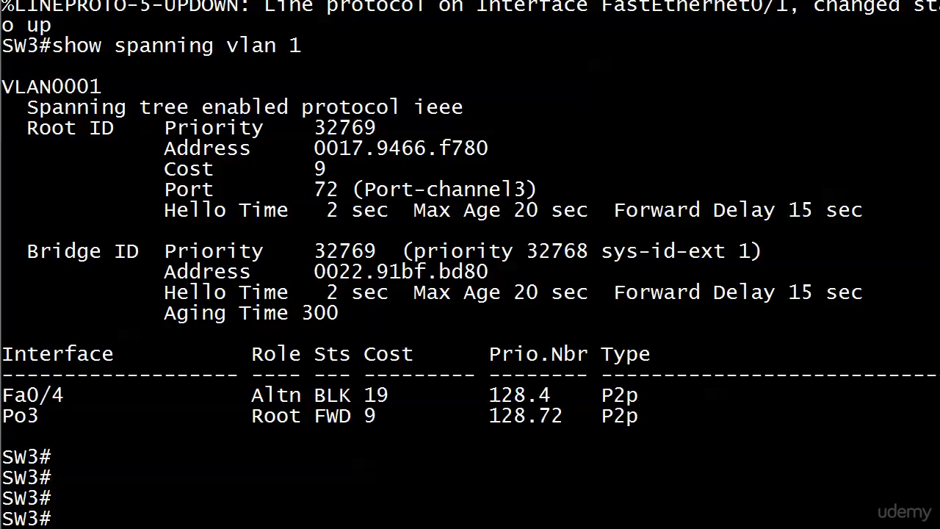
text(conf t)
Add Fa0/4 to channel-group 3 on SW3 and confirm spanning tree lists only Po3 at cost 8.
key(Return)
text(int fast 0/4)
key(Return)
text(channel-group 3 mode on)
key(Return)
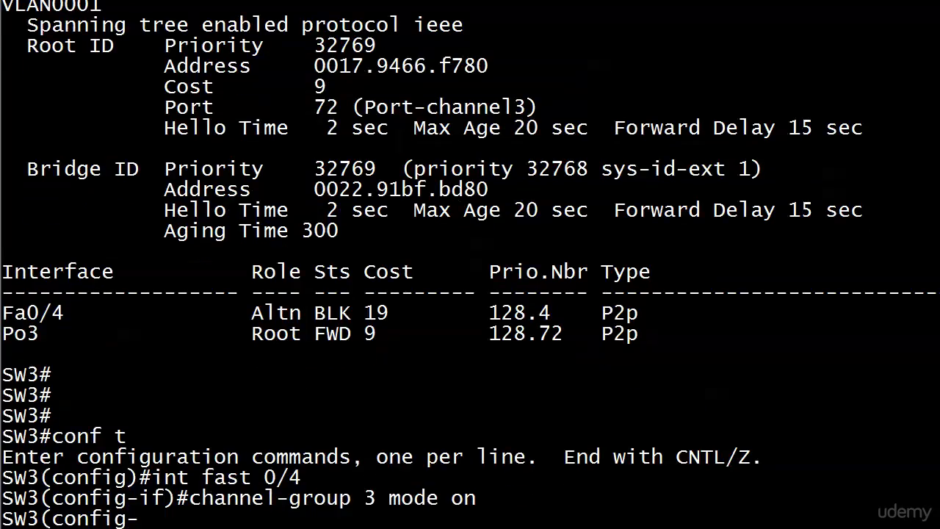
key(ctrl+z)
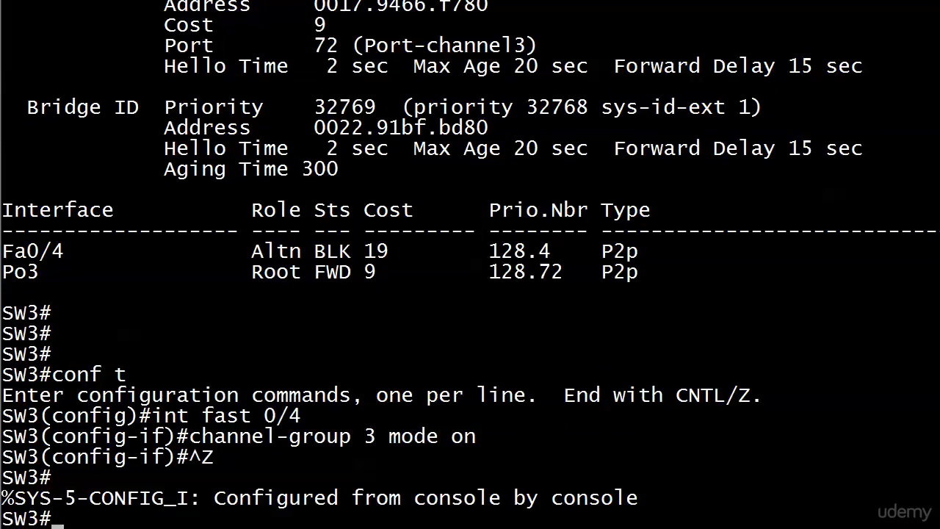
key(Return)
key(Return)
key(Return)
text(show spanning vlan 1)
key(Return)
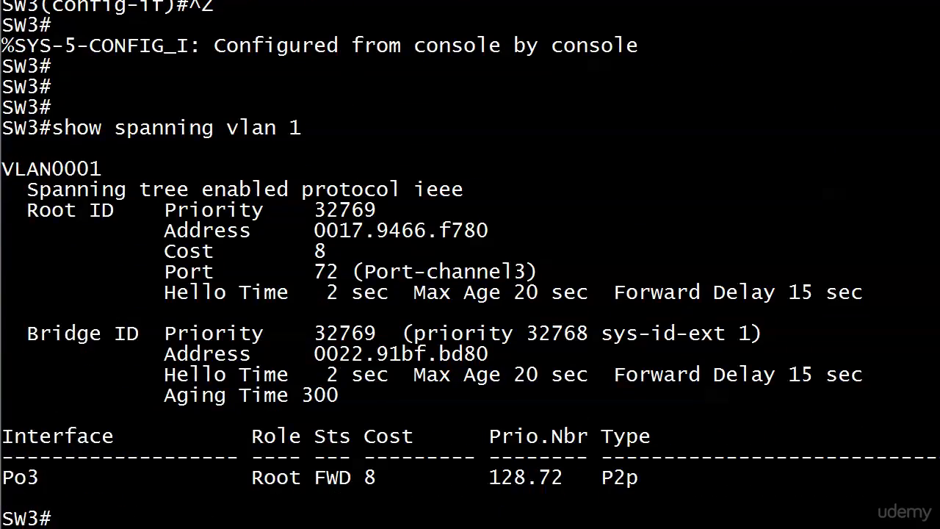
Switch from the SW3 session back to SW2 and enter configuration mode.
key(ctrl+shift+6)
text(x5)
key(Return)
key(Return)
text(conf t)
key(Return)
text(int fast 0/)
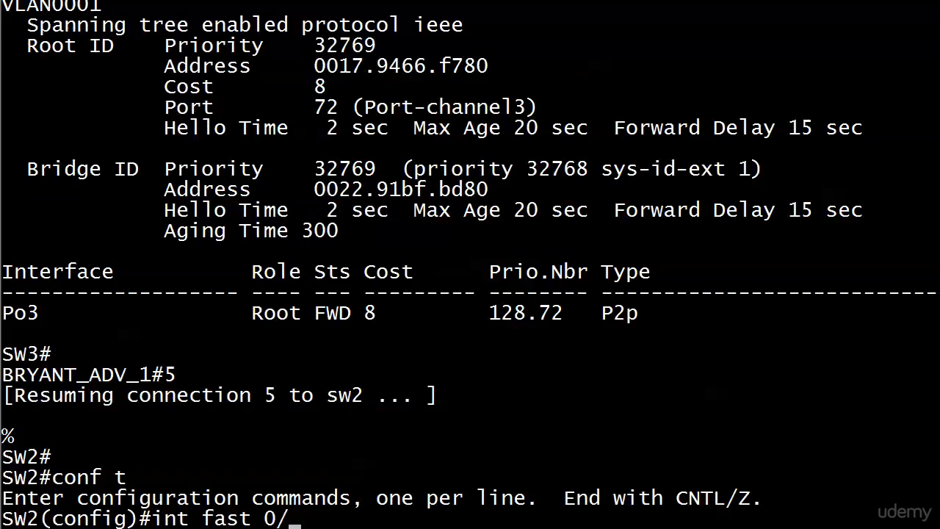
text(4)
Add interface FastEthernet0/4 to channel-group 2 mode on and exit configuration.
key(Return)
text(channel-group 2 mode on)
key(Return)
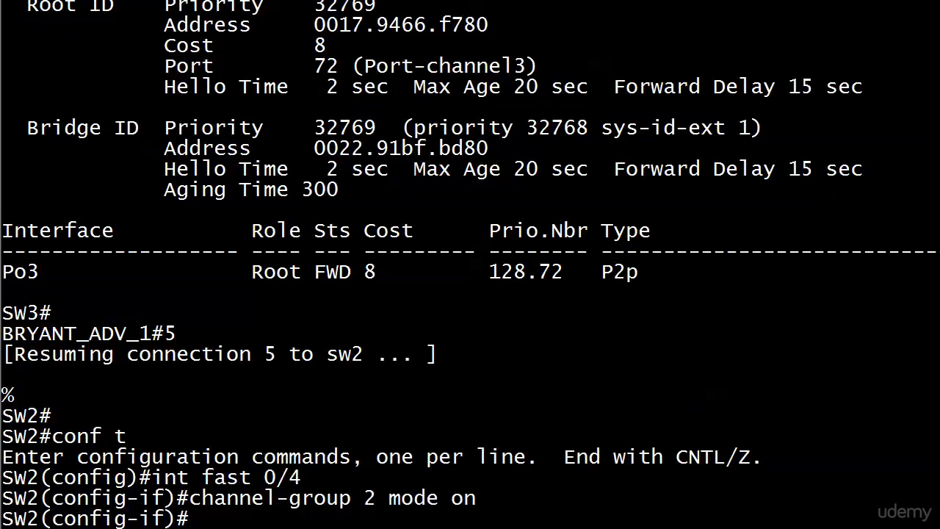
key(ctrl+z)
key(Return)
text(show spanning vlan 1)
key(Return)
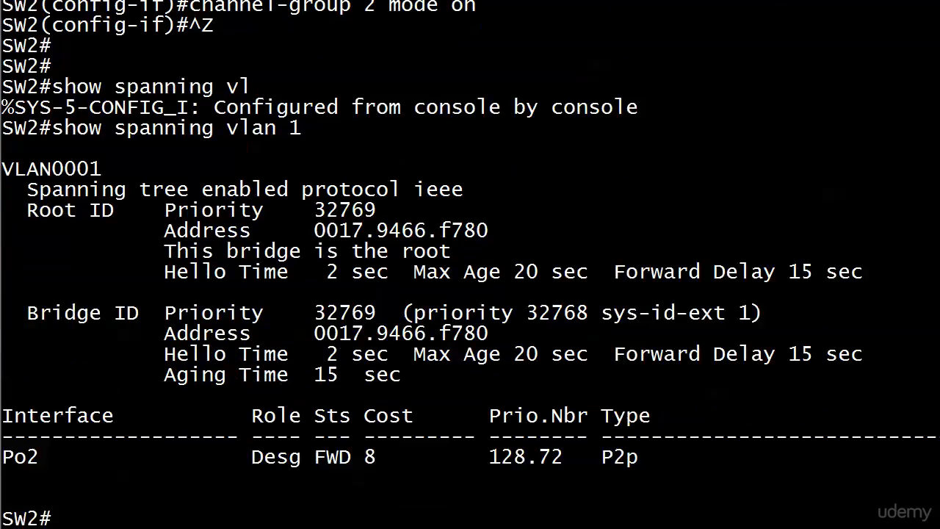